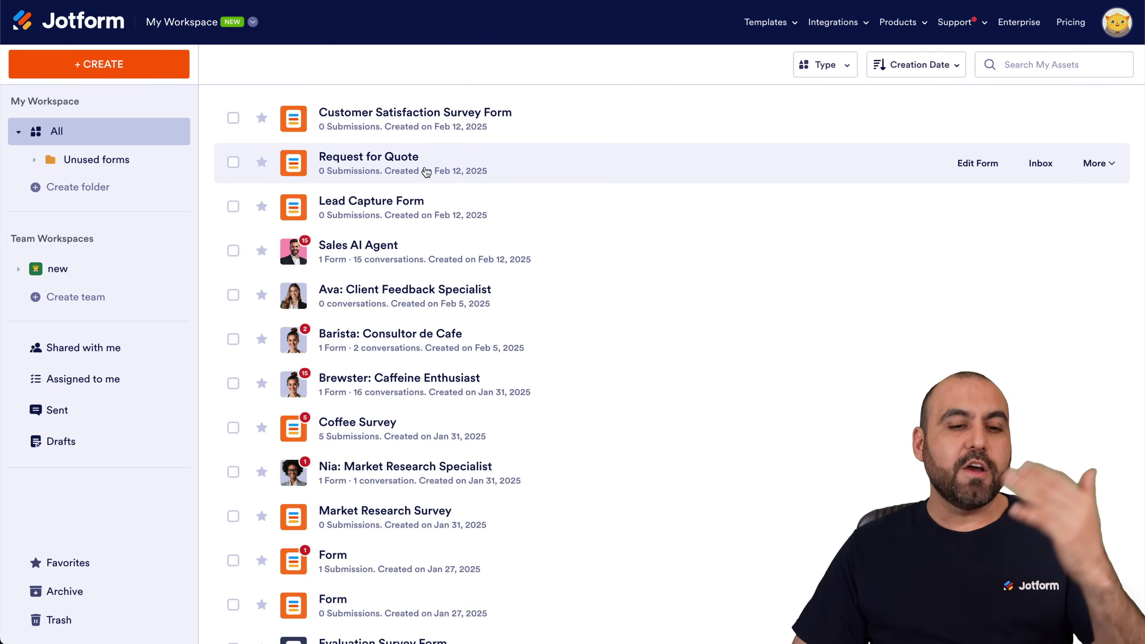
- From My Agents, open the Brewster: Caffeine Enthusiast agent for editing
scroll(426, 172, down, 15)
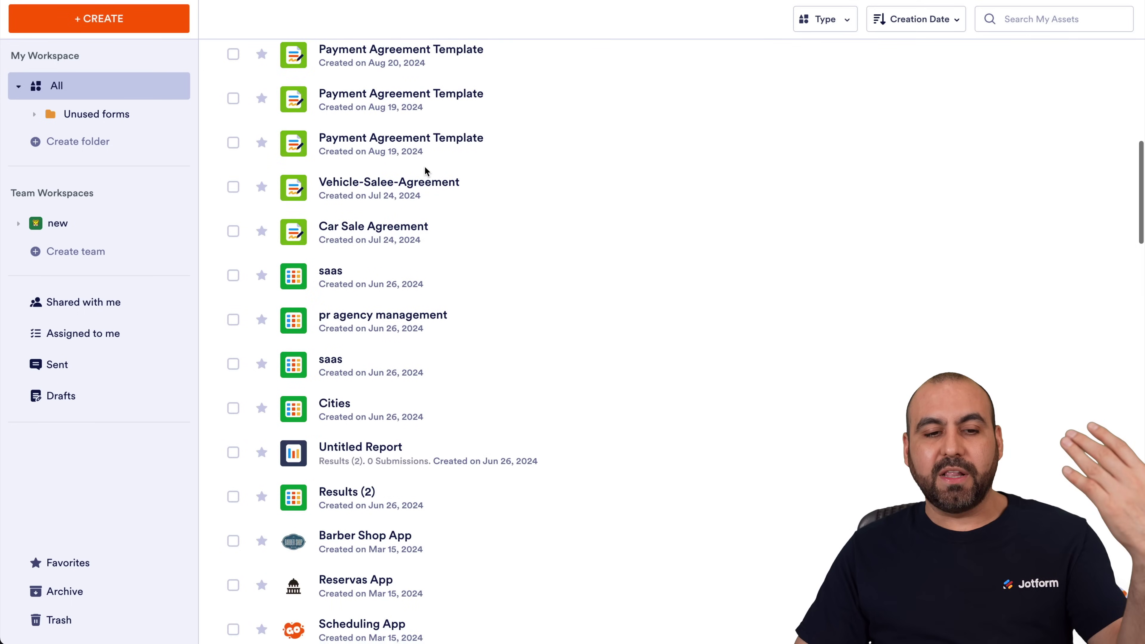
scroll(424, 166, up, 15)
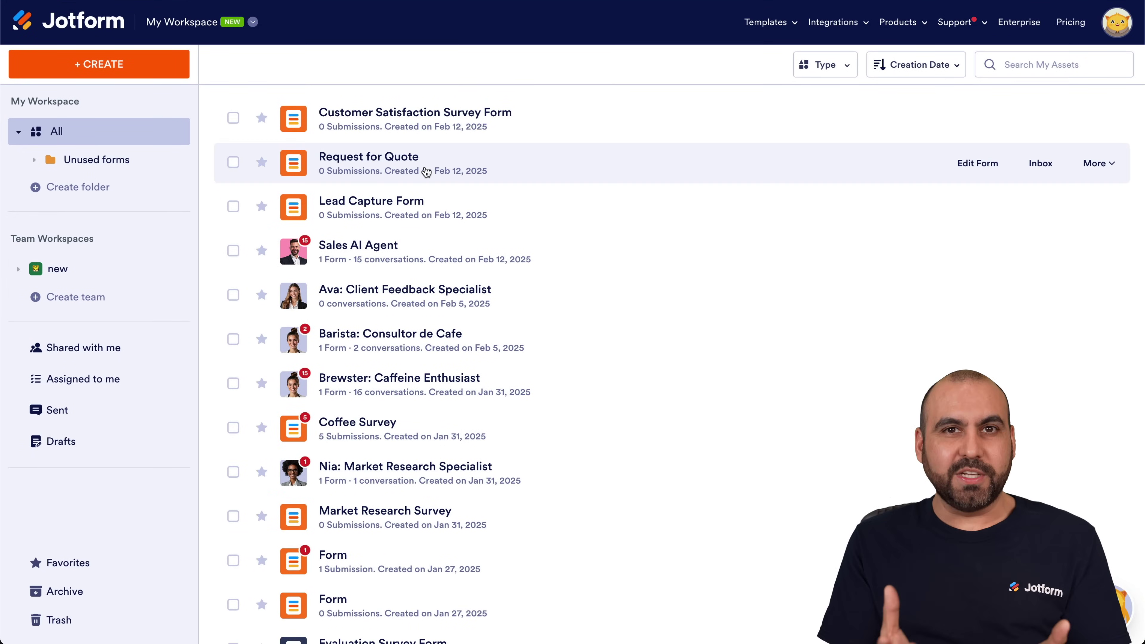
click(212, 23)
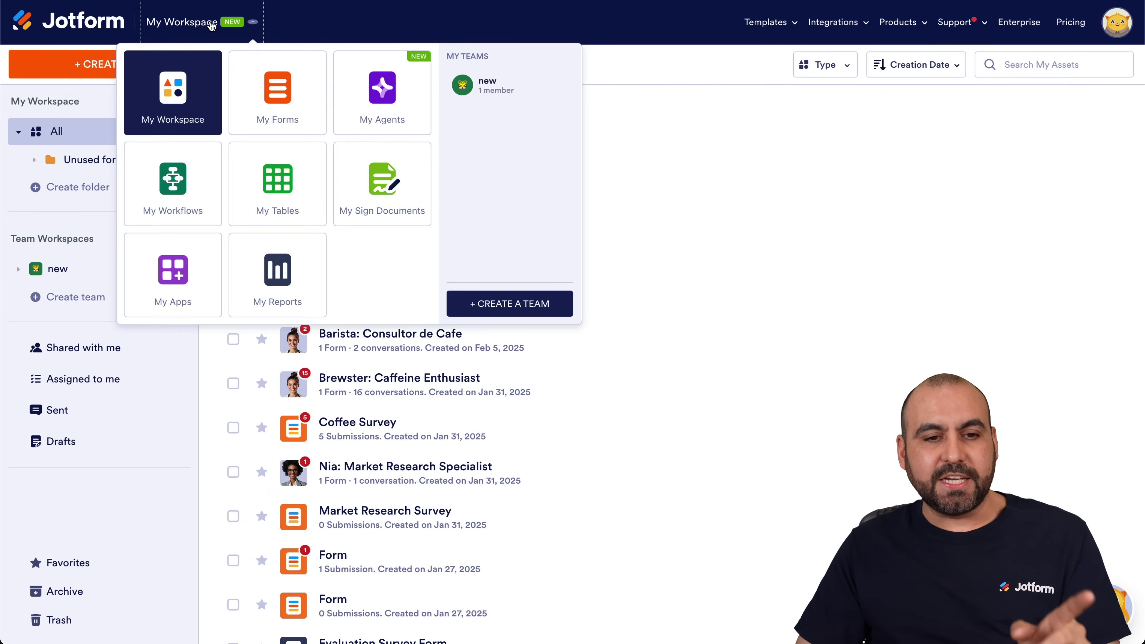
click(381, 93)
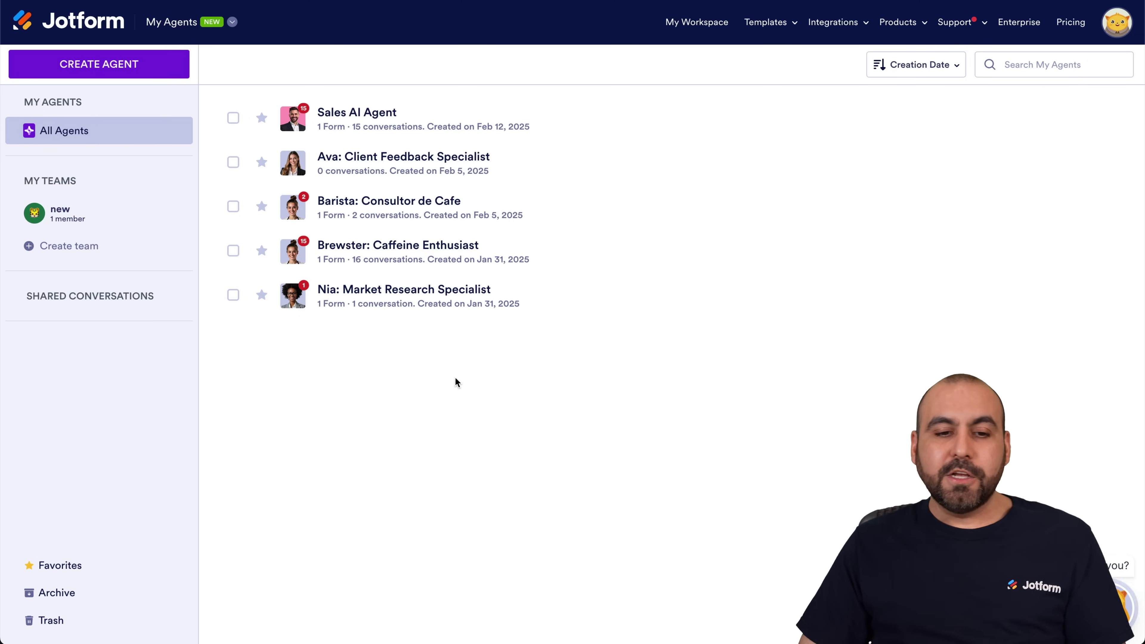
mouse_move(348, 251)
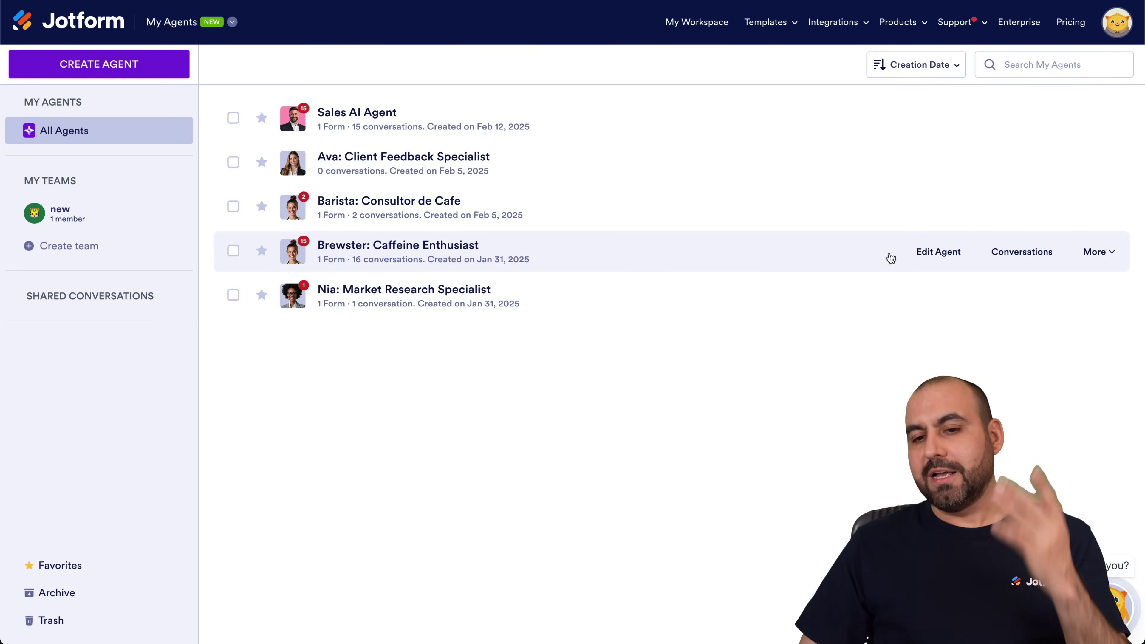
click(920, 252)
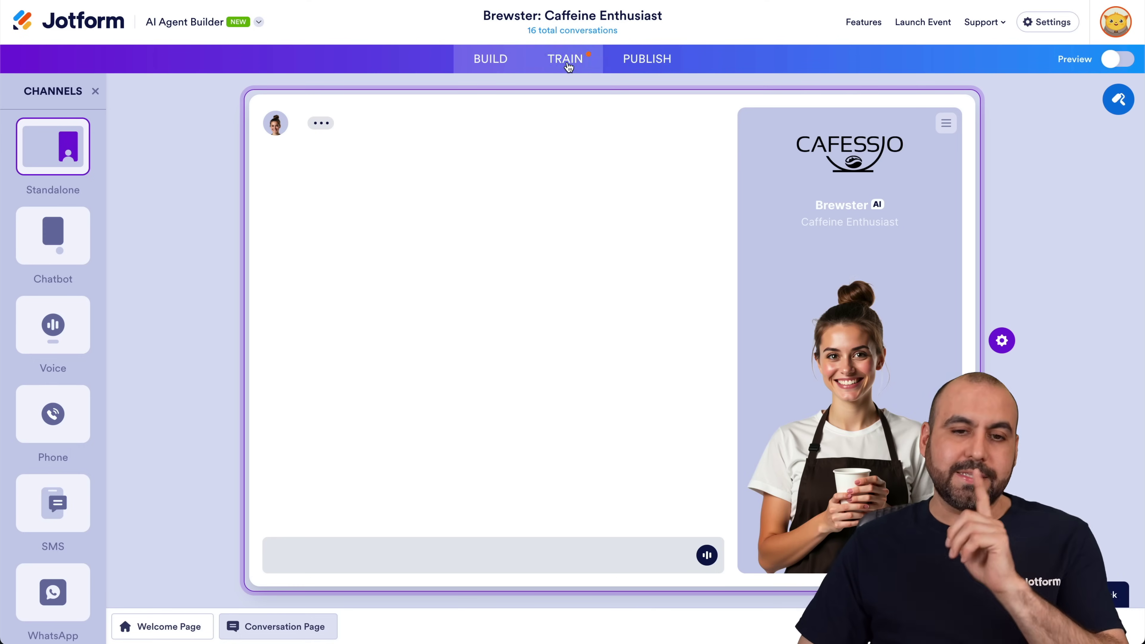
- Set Brewster's AI Persona chat response length from Short to Minimal and turn on the preview
click(573, 72)
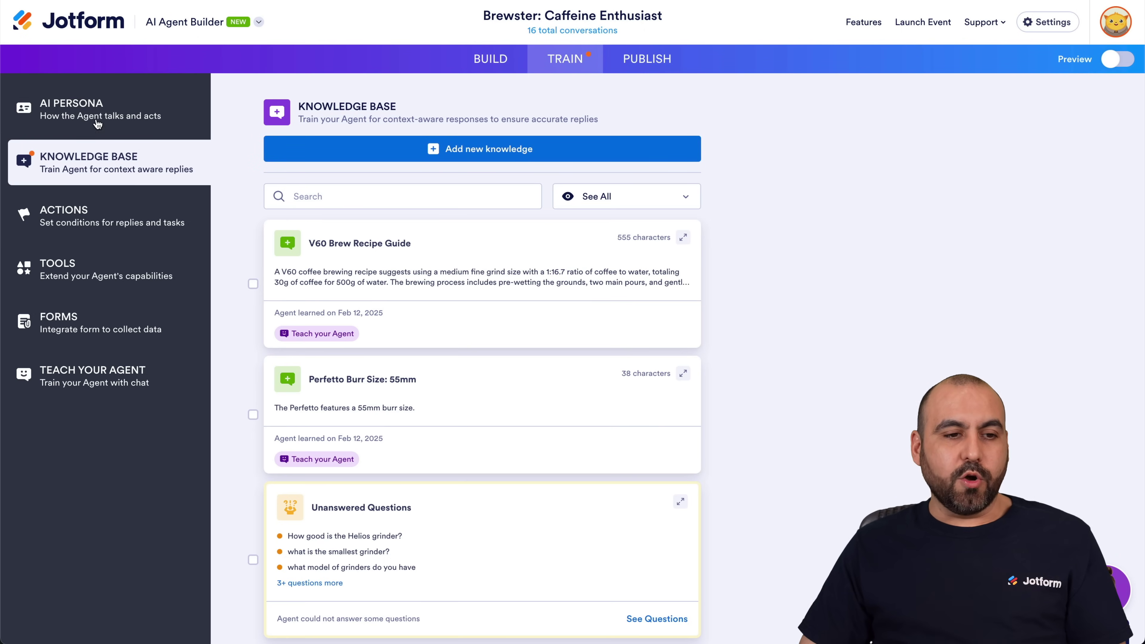
click(72, 109)
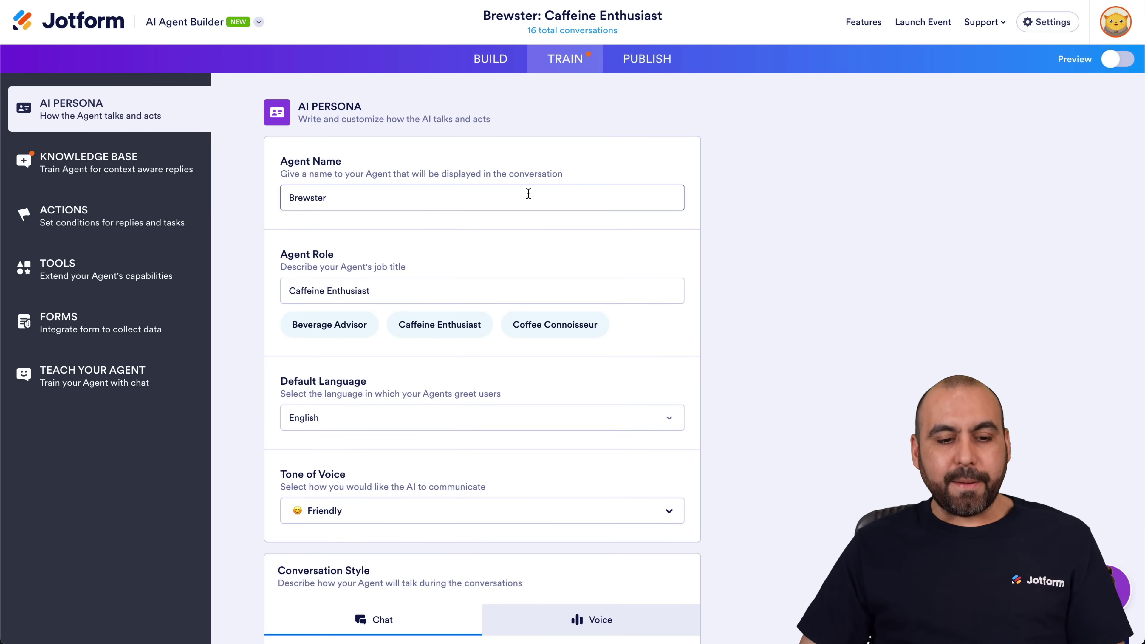
scroll(528, 194, down, 2)
scroll(529, 194, down, 5)
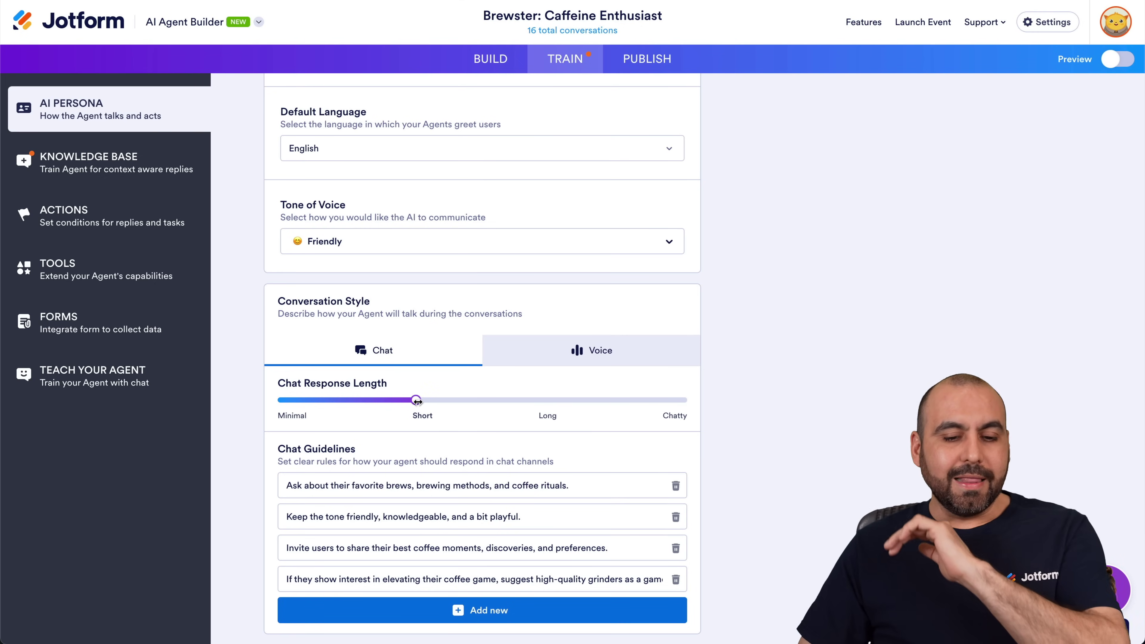
drag(375, 401, 283, 401)
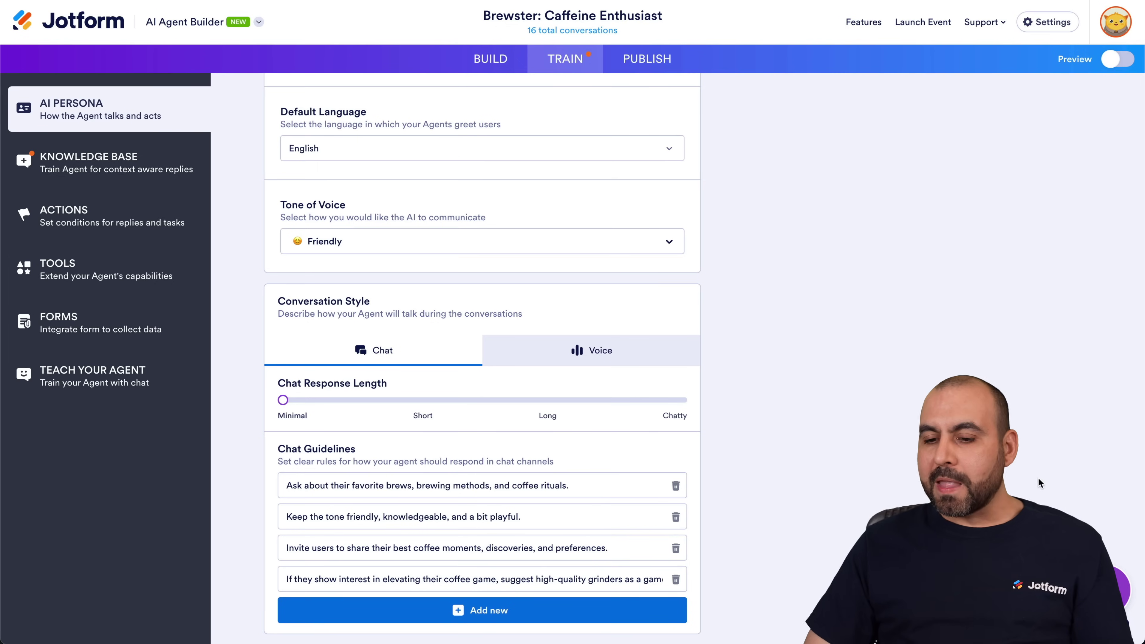
click(1115, 59)
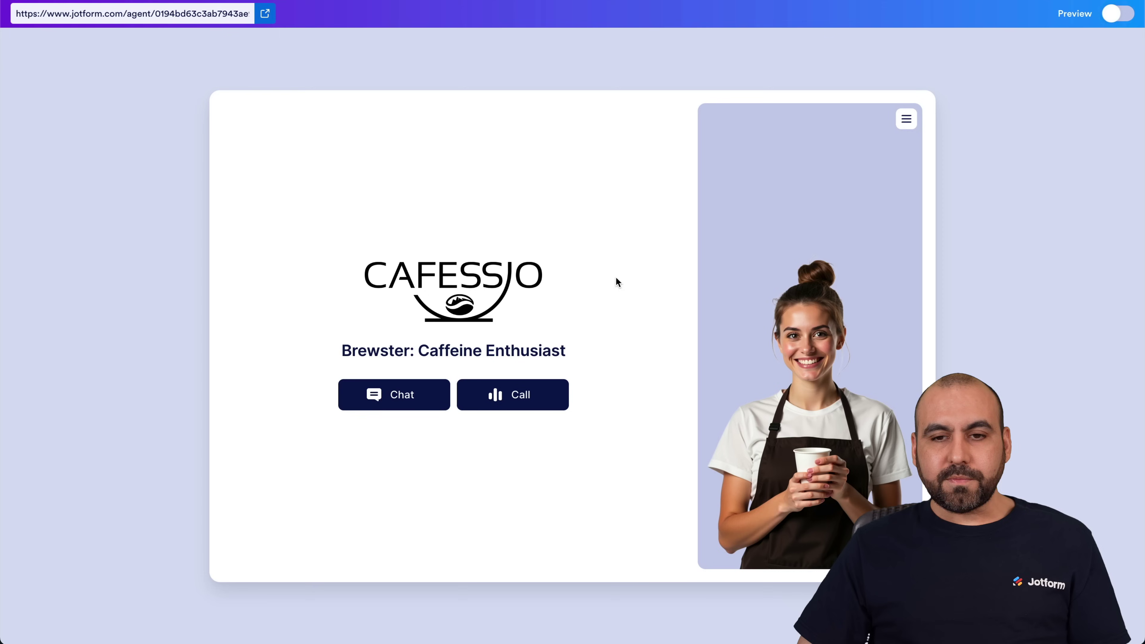
- In the preview chat, ask about espresso coffee and 'What type of toast is the best', then exit preview
click(399, 401)
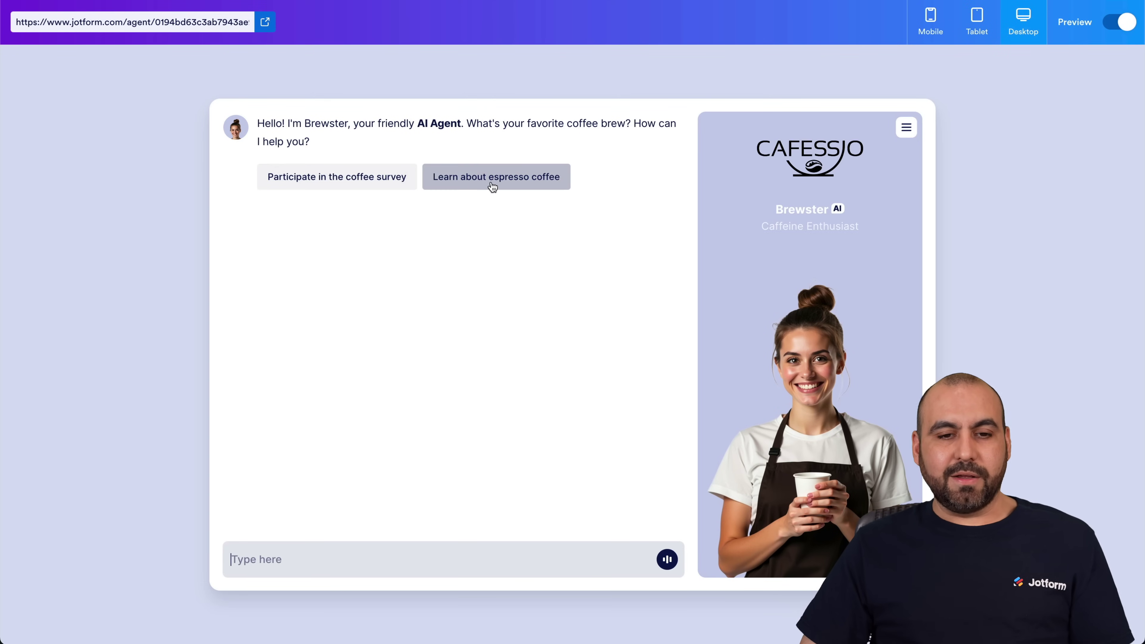
click(520, 181)
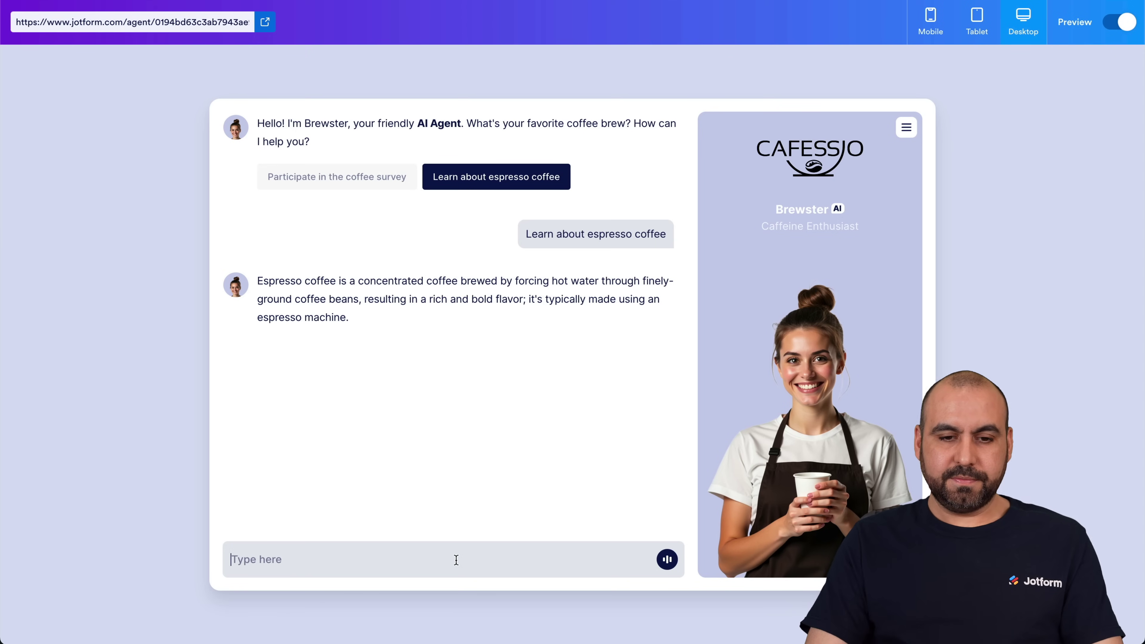
text(What type of toast is the best?)
key(Return)
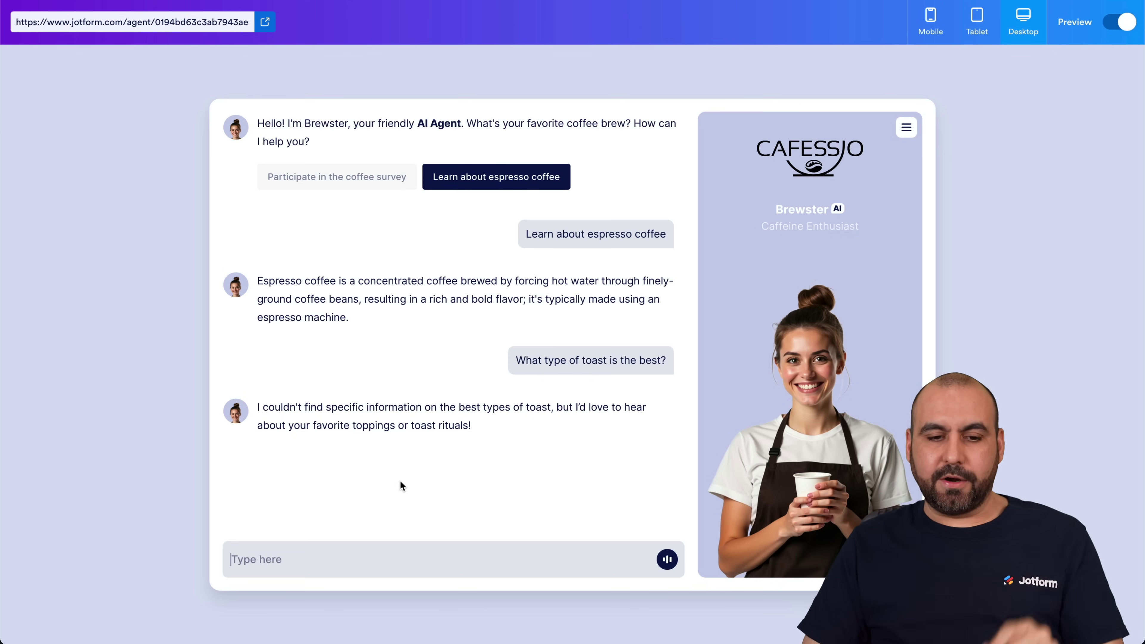
click(1124, 23)
- Move the chat response length slider to Chatty and start a fresh preview chat
scroll(907, 293, down, 5)
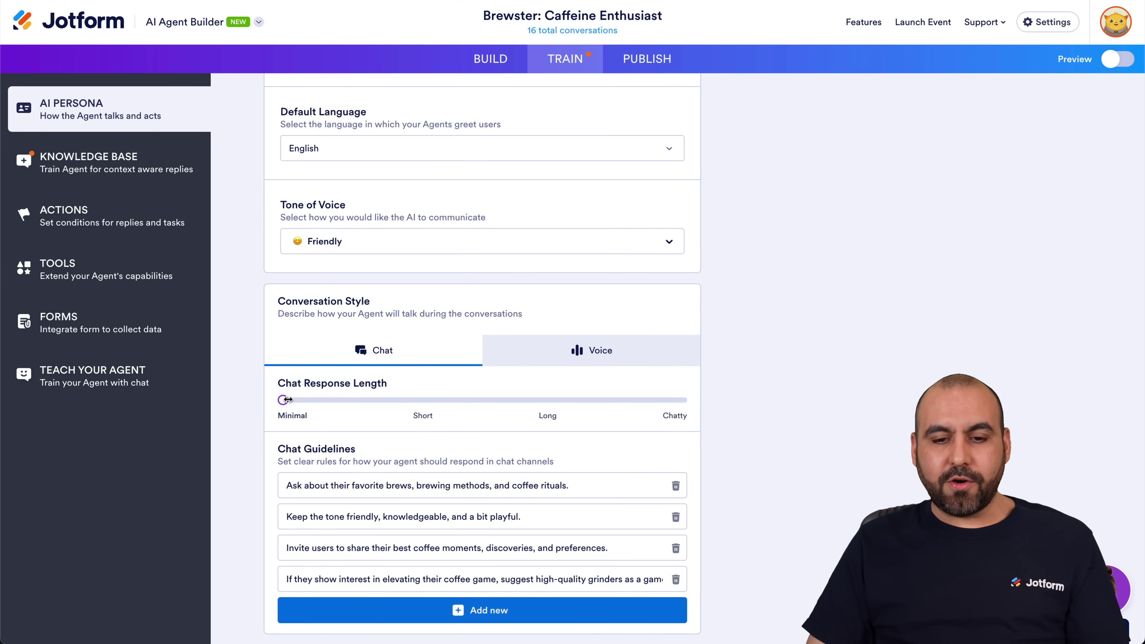
drag(284, 399, 682, 400)
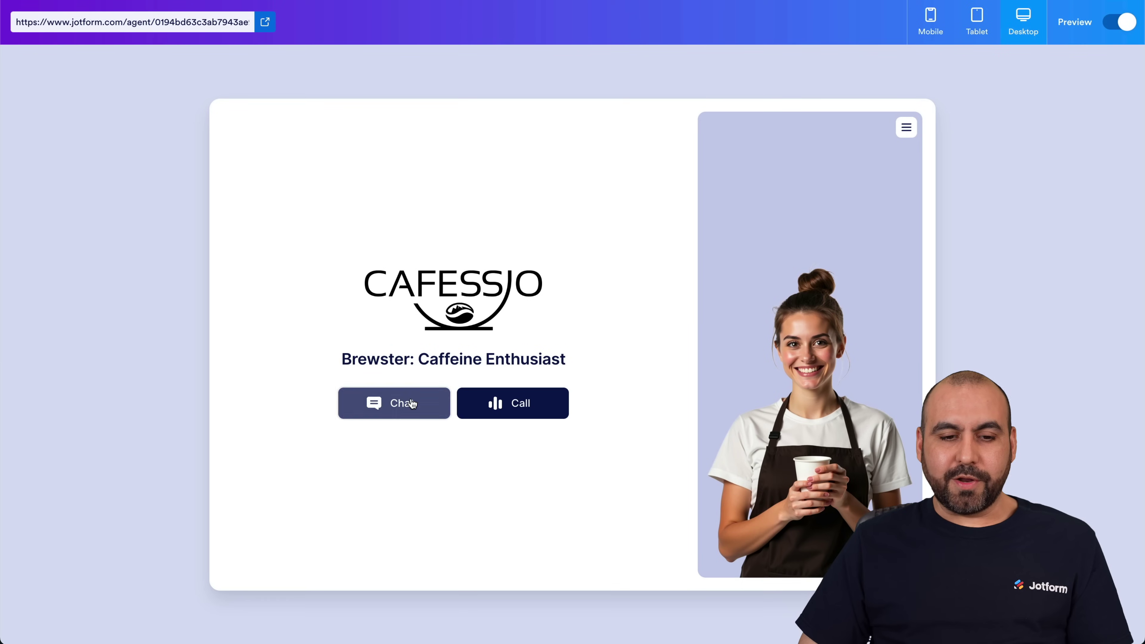
click(410, 398)
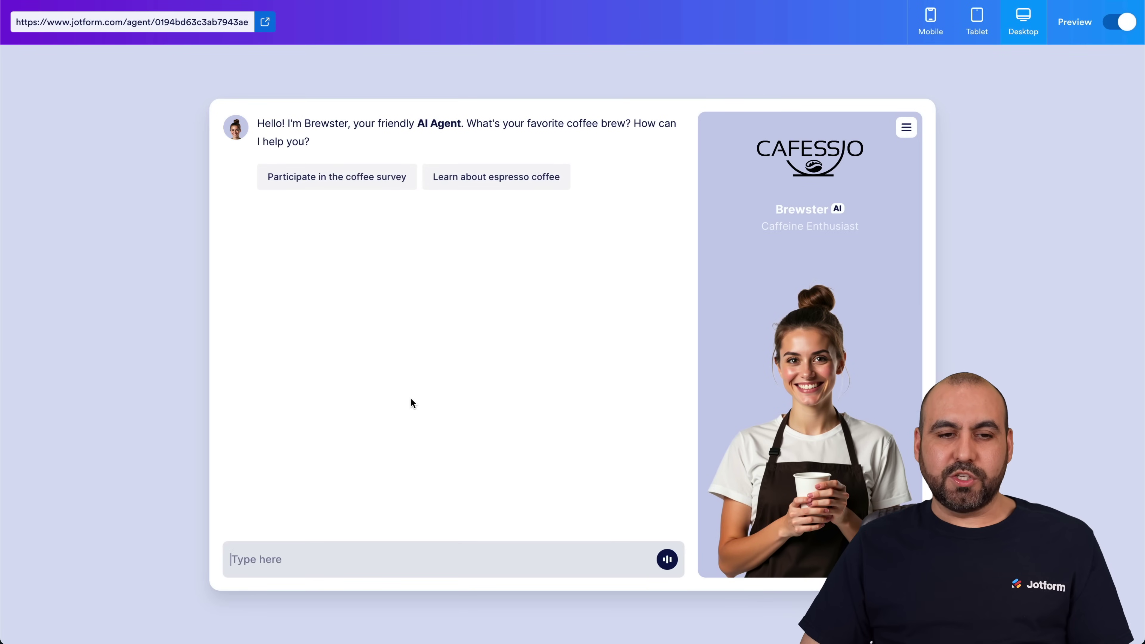
- Ask the Chatty agent about espresso coffee again, then return to the Conversation Style settings
click(497, 189)
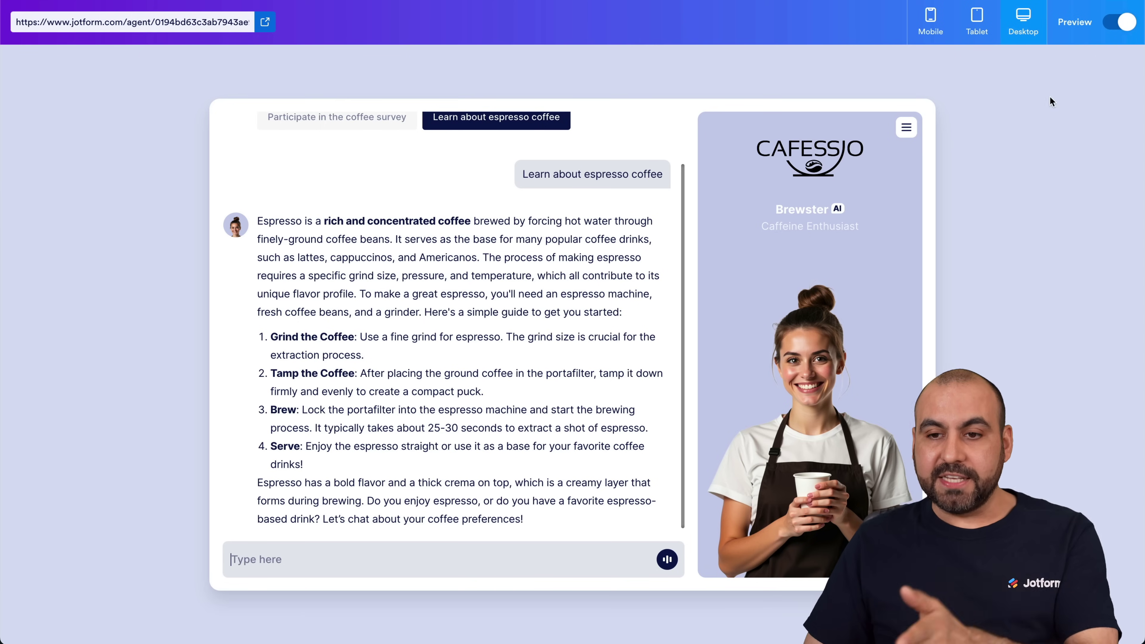
click(1106, 28)
scroll(560, 411, down, 5)
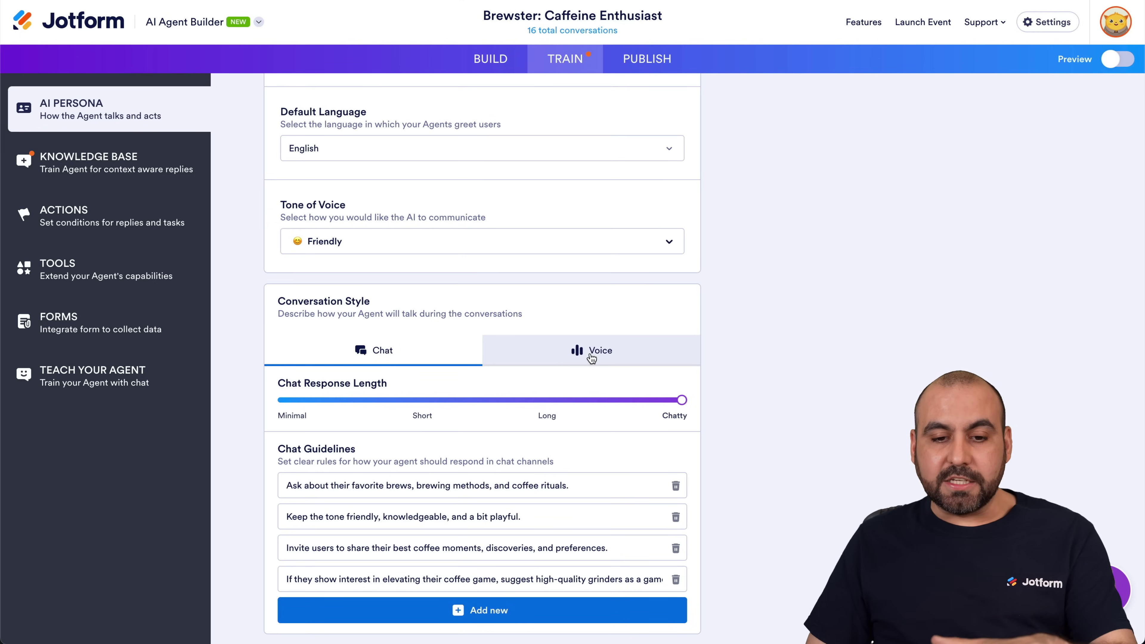
- Keep voice response length at Minimal and hold a 31-second test voice call with Brewster
click(601, 360)
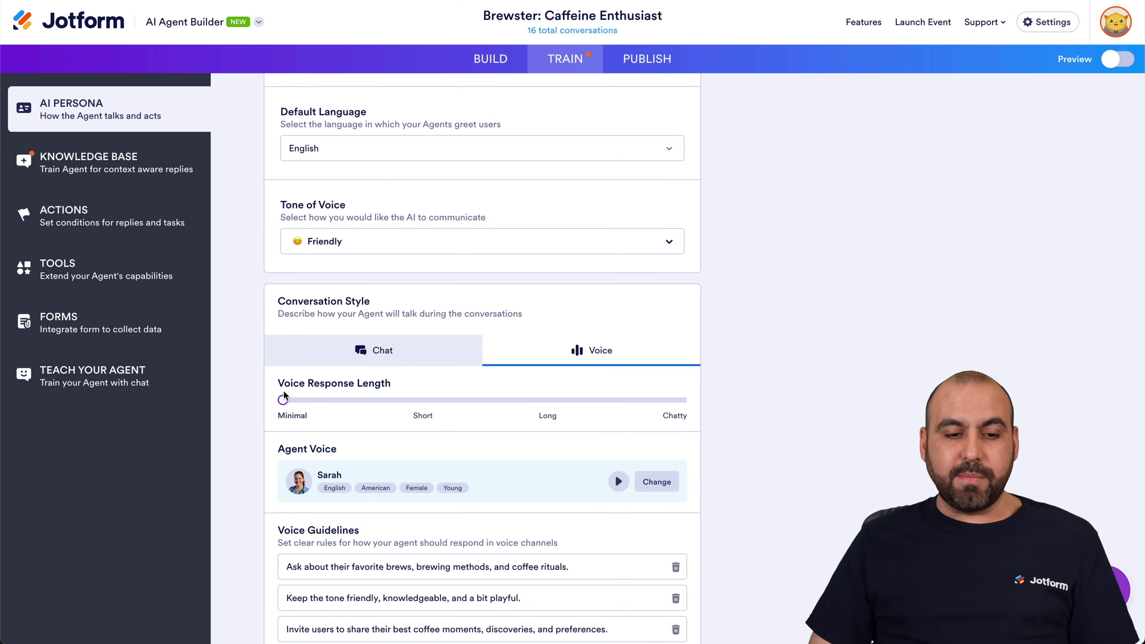
mouse_move(281, 397)
mouse_down()
mouse_move(680, 400)
mouse_move(283, 400)
mouse_up()
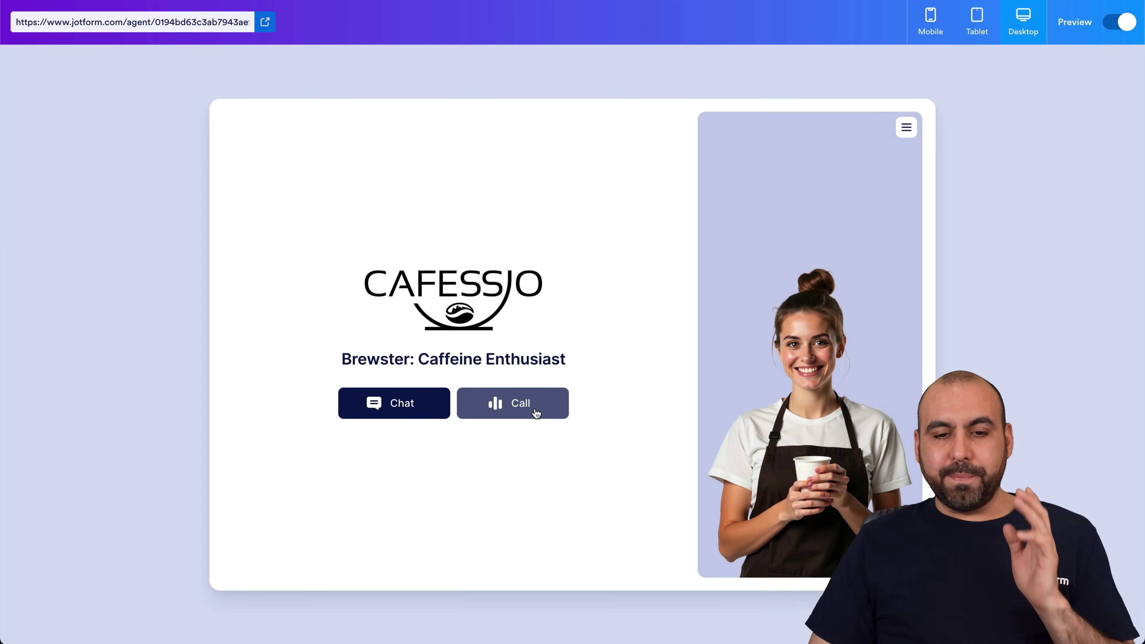
click(535, 407)
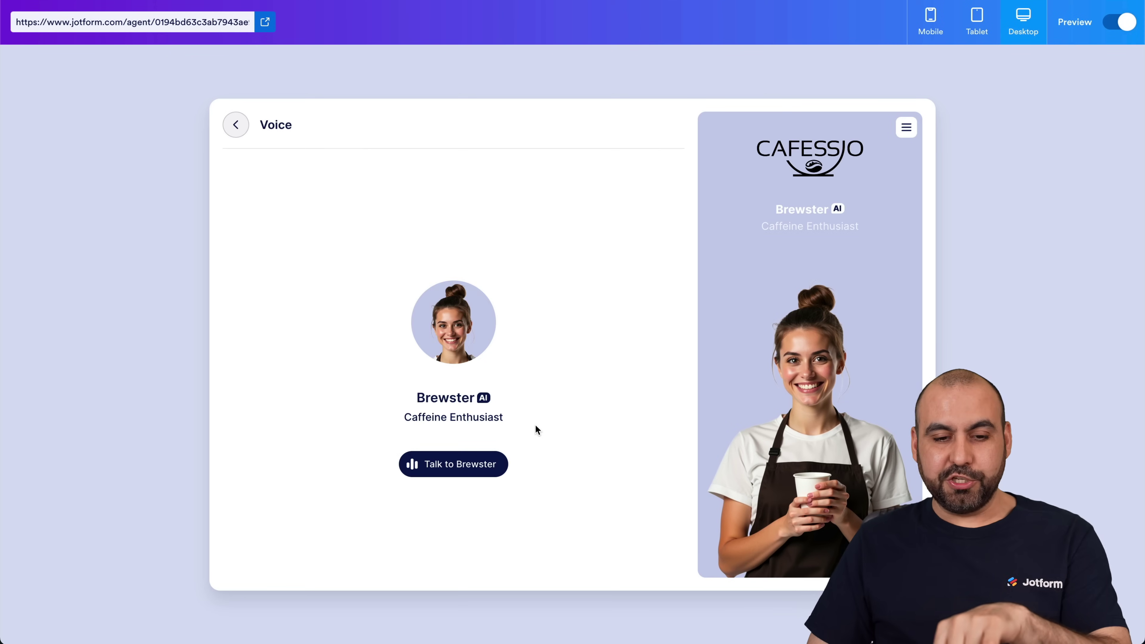
click(495, 467)
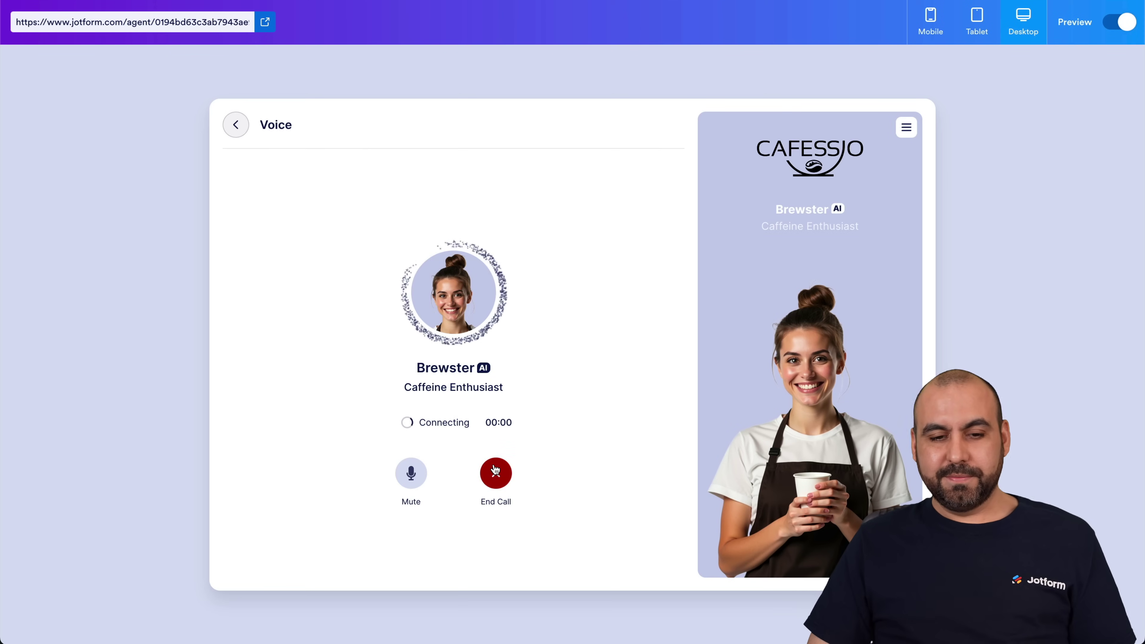
key(XF86AudioRaiseVolume)
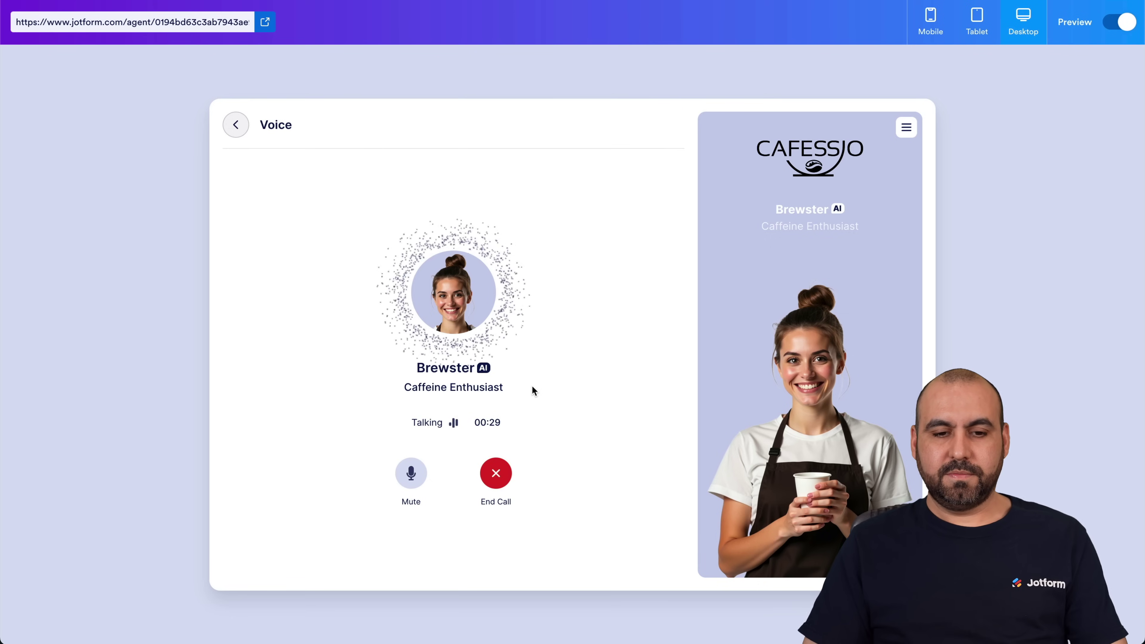
click(495, 482)
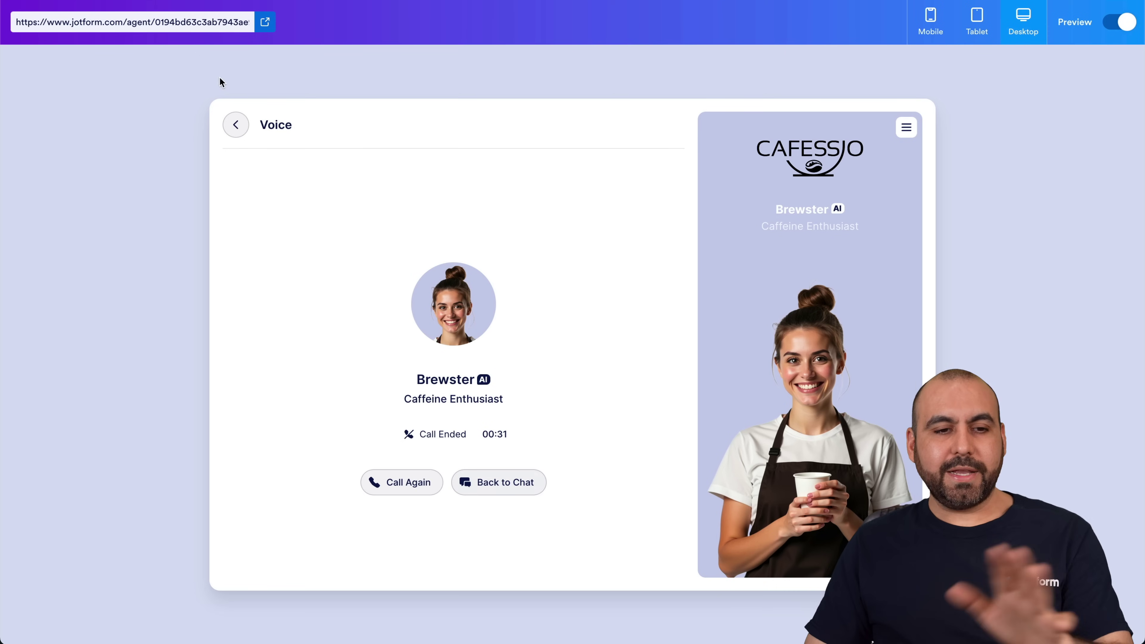
- Set Brewster's Voice Response Length to Chatty and reopen the live preview
click(236, 124)
click(1123, 22)
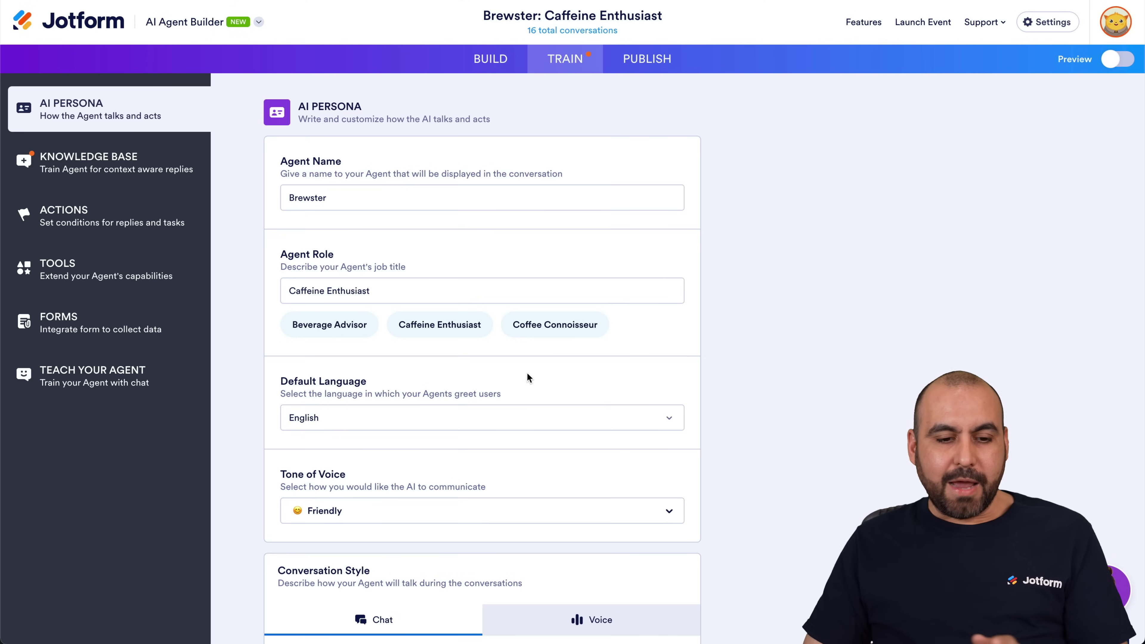
scroll(528, 373, down, 5)
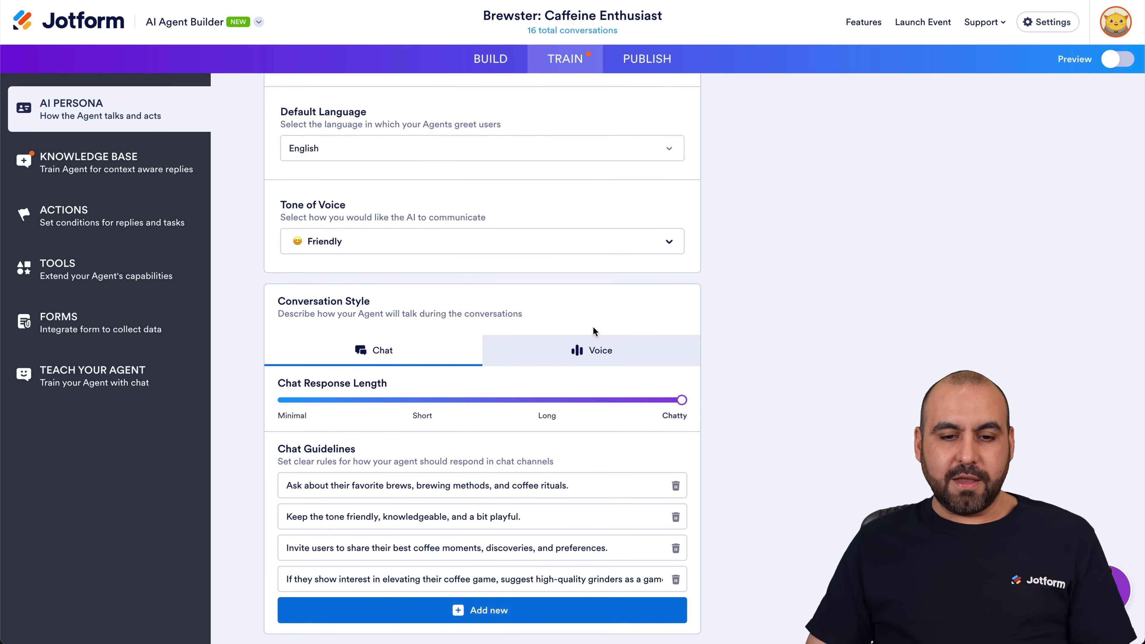
click(594, 348)
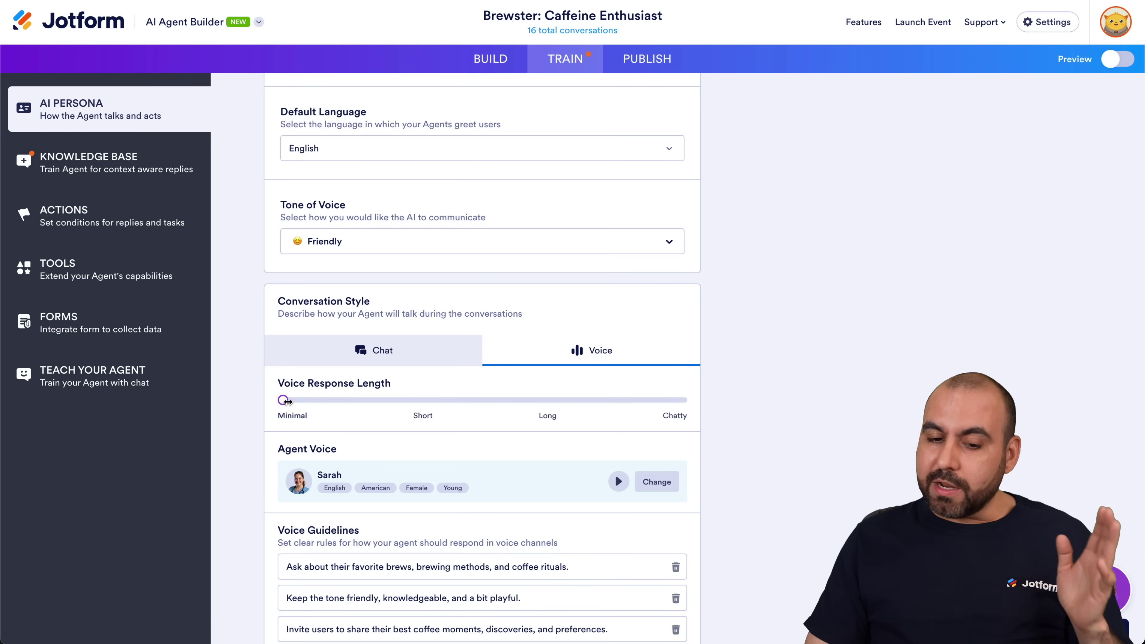
drag(288, 401, 682, 400)
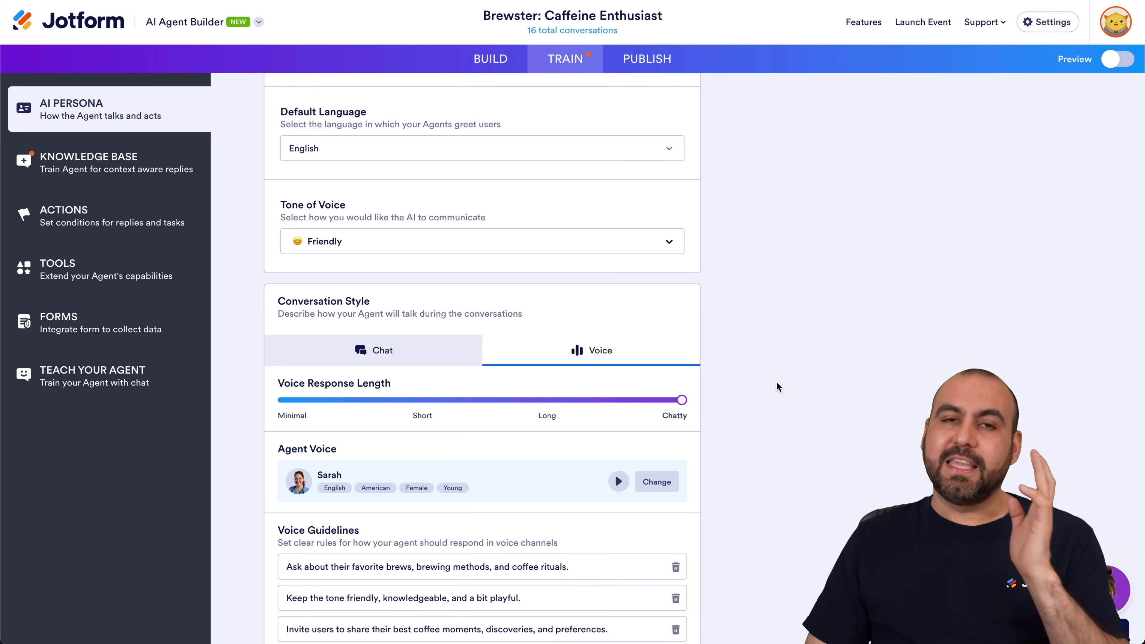
click(1122, 63)
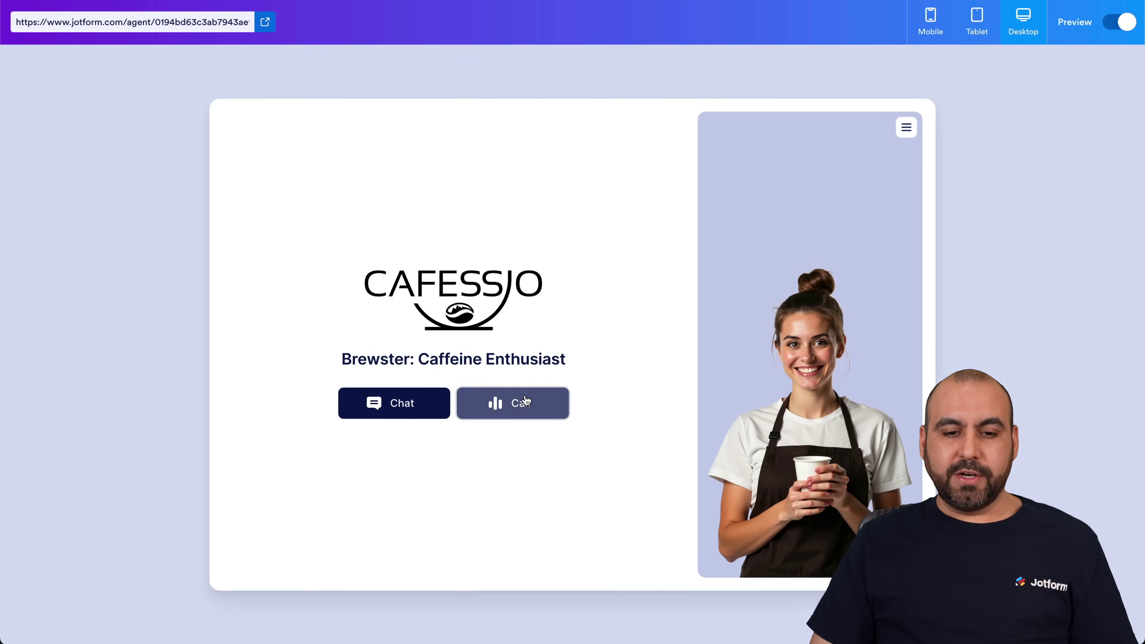
- Hold a 53-second test voice call with the Chatty Brewster in the preview
click(525, 400)
click(479, 467)
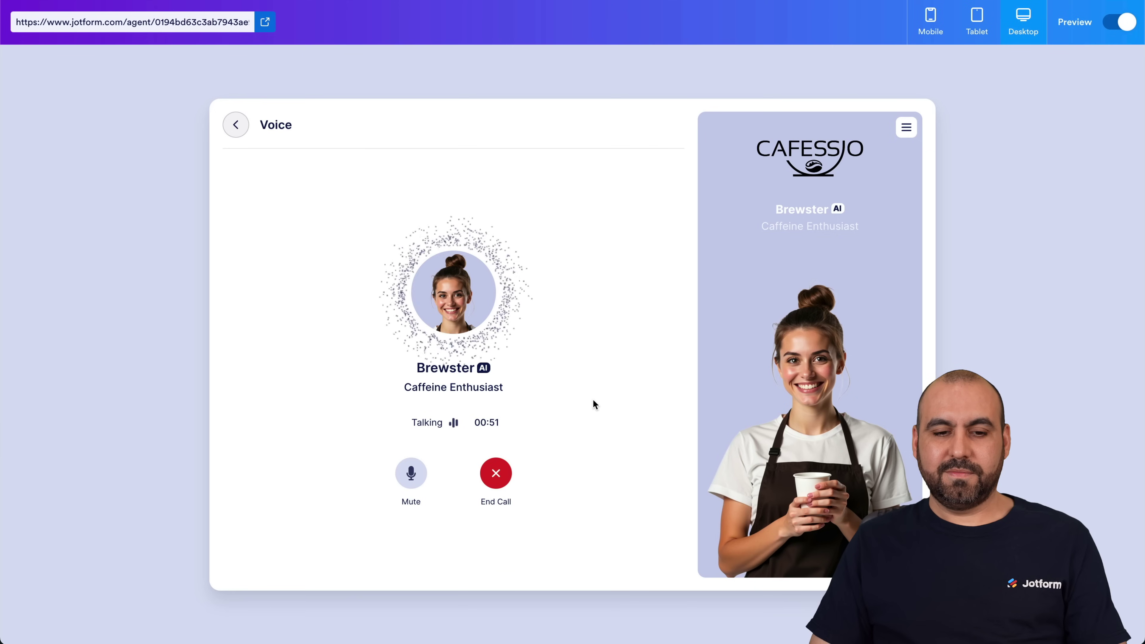
click(498, 472)
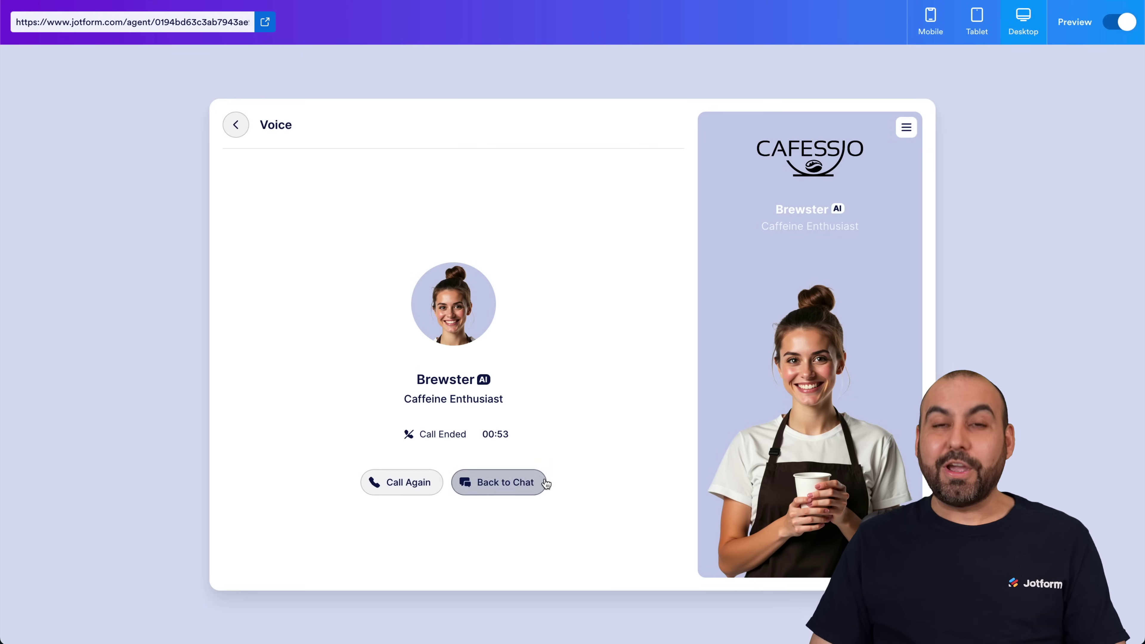
- Close the preview and confirm the Voice conversation style shows Chatty response length
click(1115, 26)
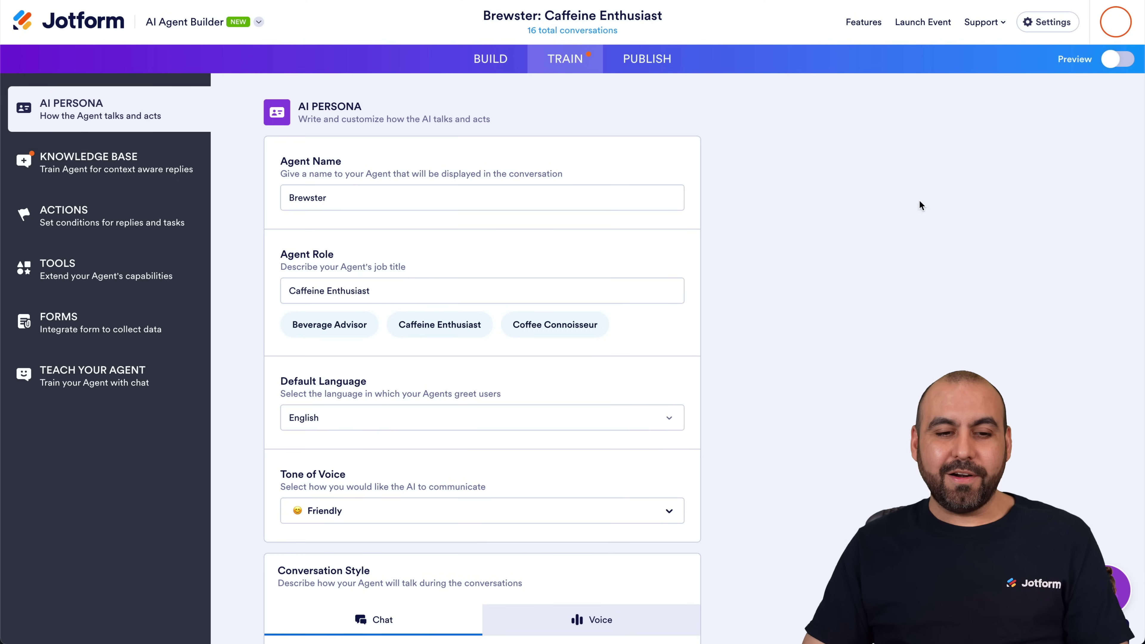
scroll(713, 512, down, 6)
click(620, 356)
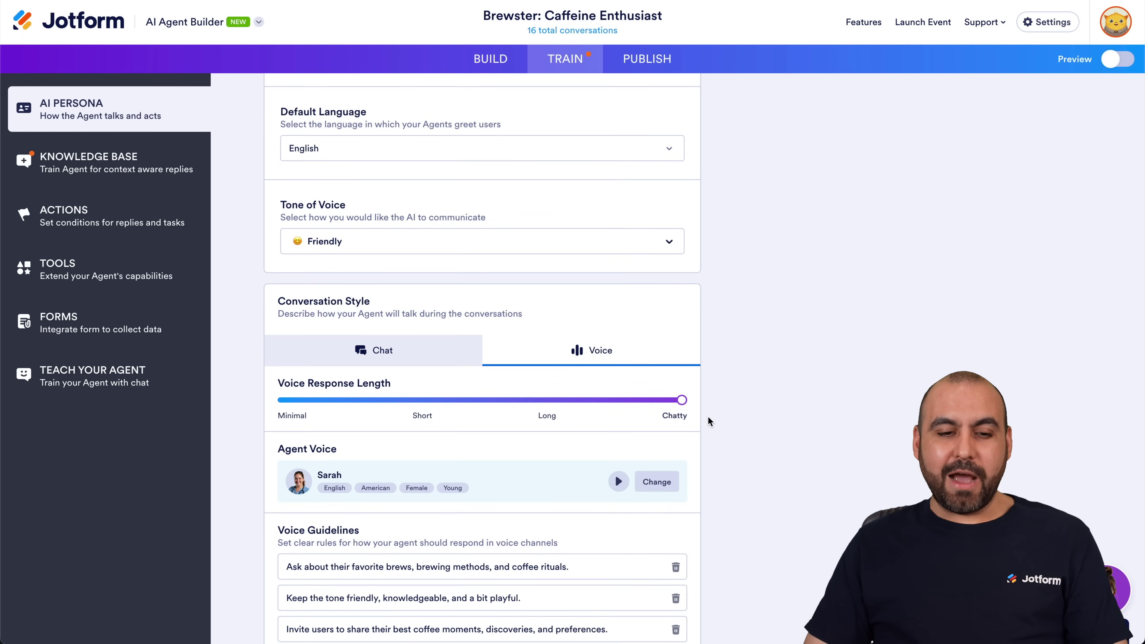